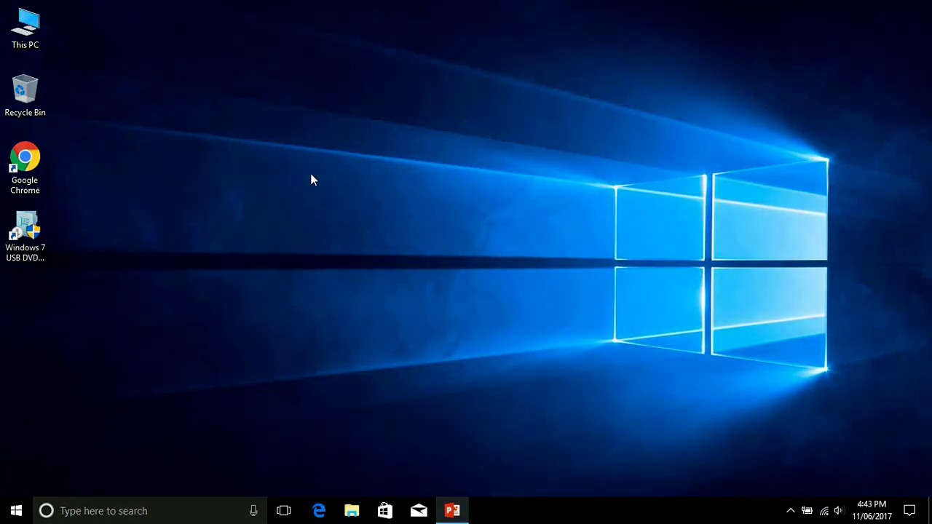
# Check the USB drive (D:) in This PC for its capacity and free space, and close the window
pyautogui.doubleClick(35, 31)
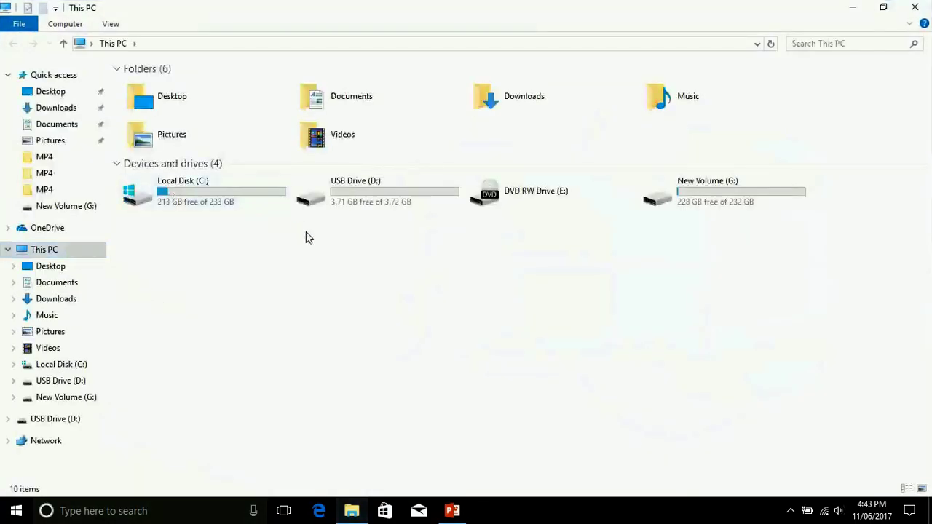
pyautogui.click(379, 195)
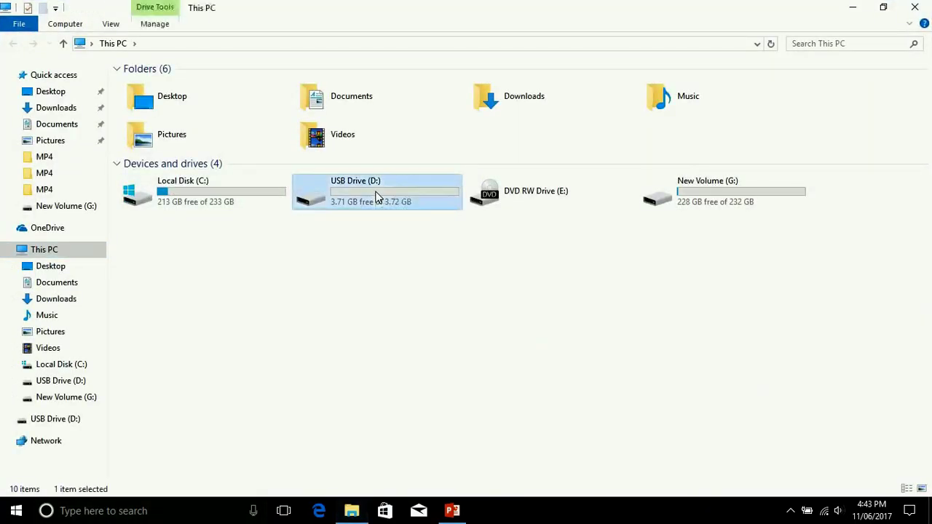
pyautogui.click(899, 13)
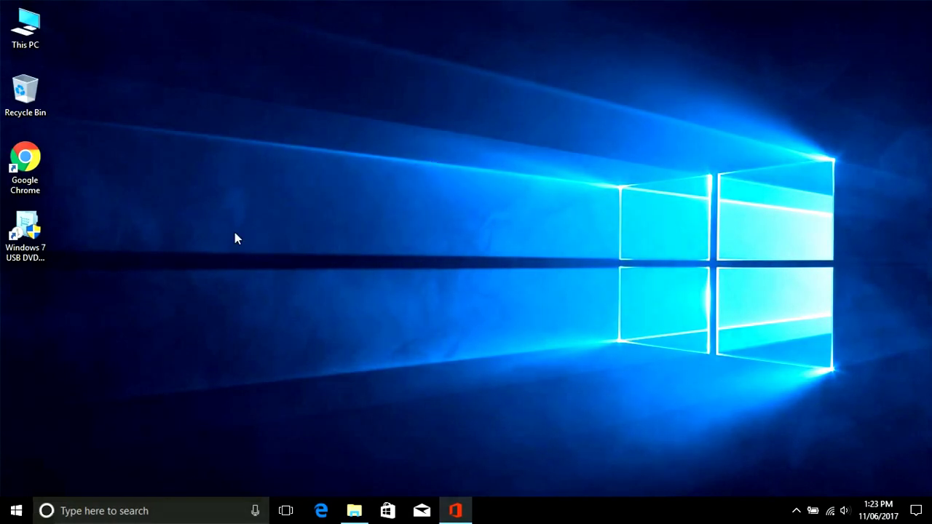
# Search Google in Chrome for "windows usb dvd download tool" and open the Microsoft Store result
pyautogui.click(36, 241)
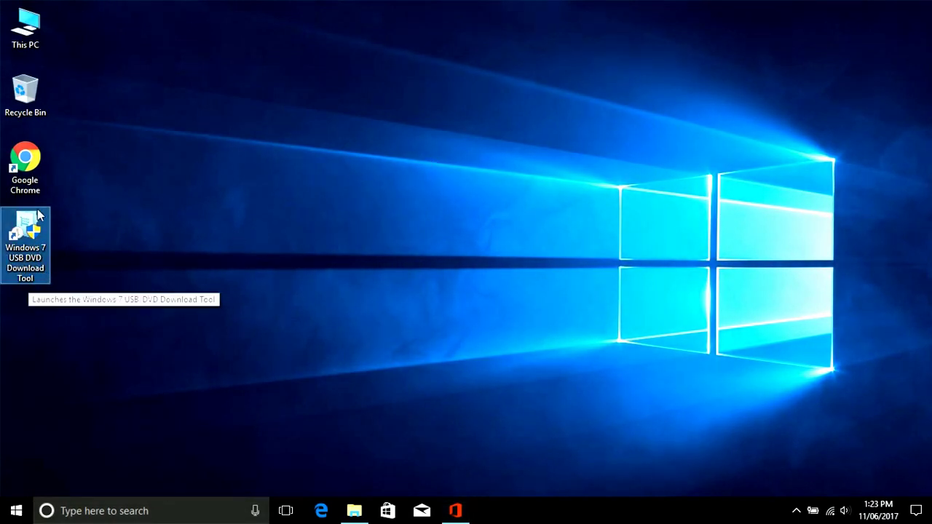
pyautogui.click(32, 171)
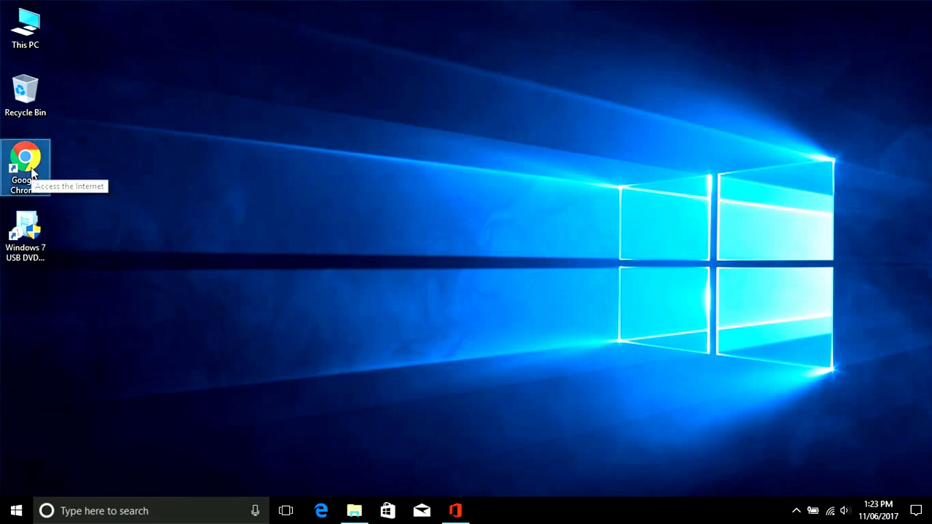
pyautogui.doubleClick(32, 172)
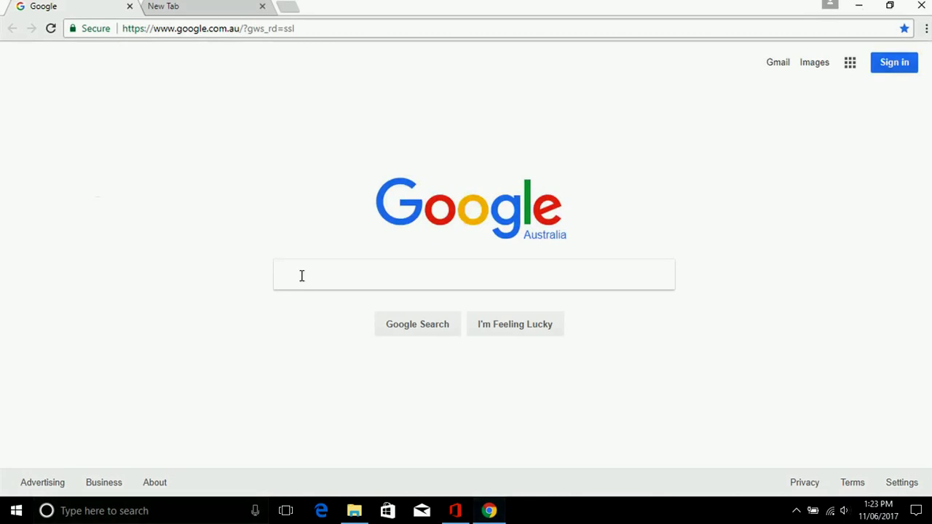
pyautogui.write('w')
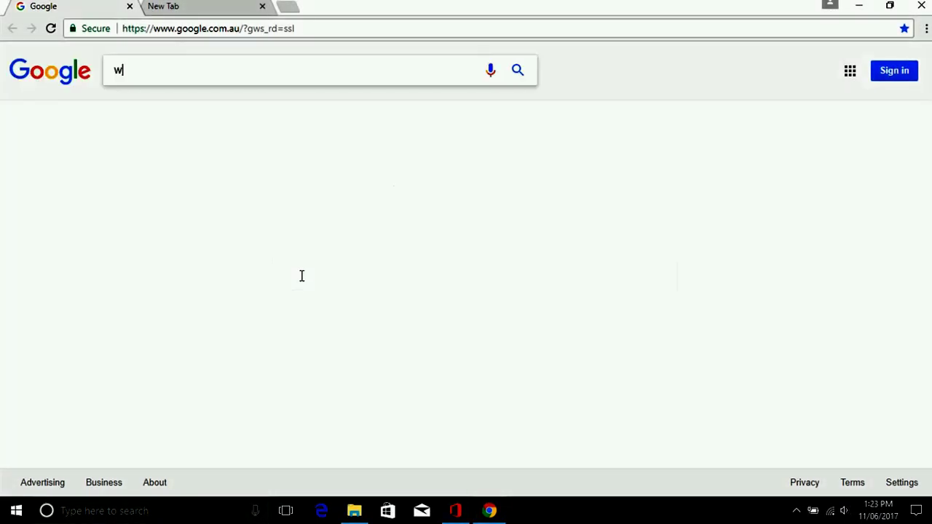
pyautogui.write('indows')
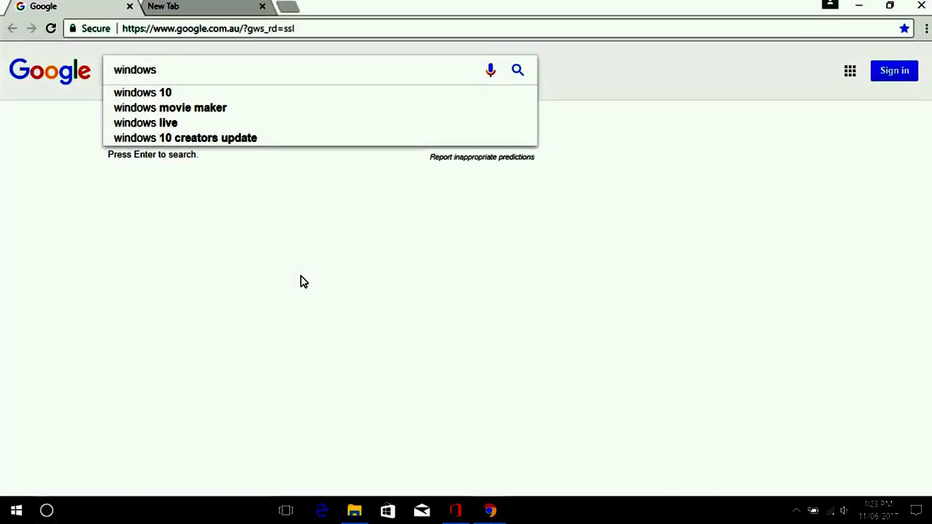
pyautogui.write(' usb ')
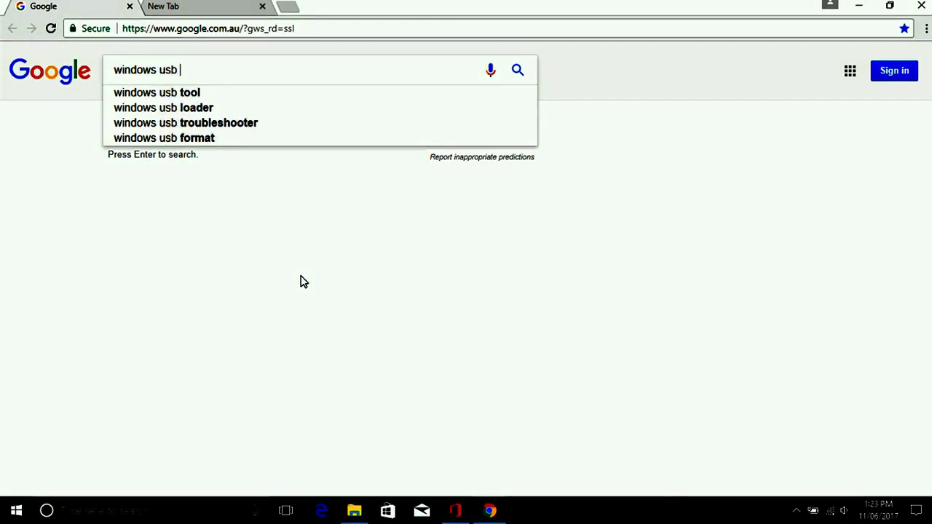
pyautogui.write('dvd do')
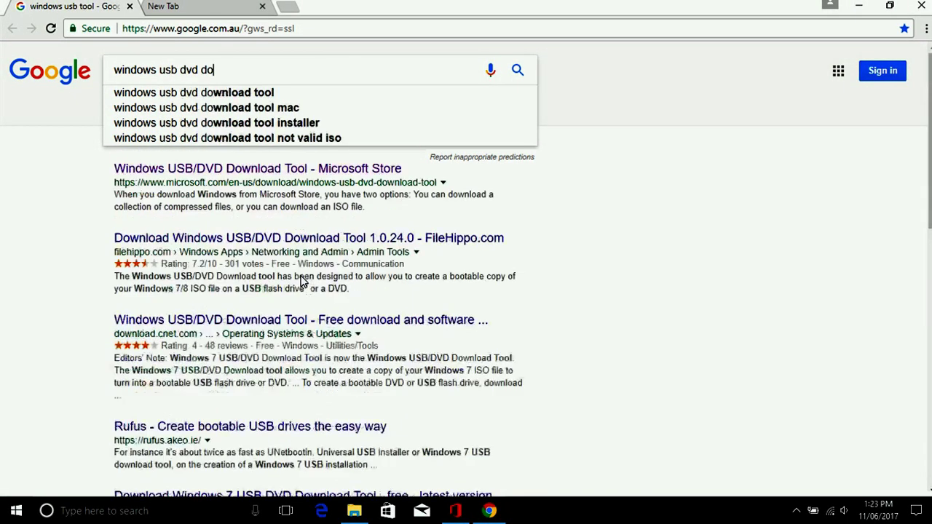
pyautogui.click(312, 172)
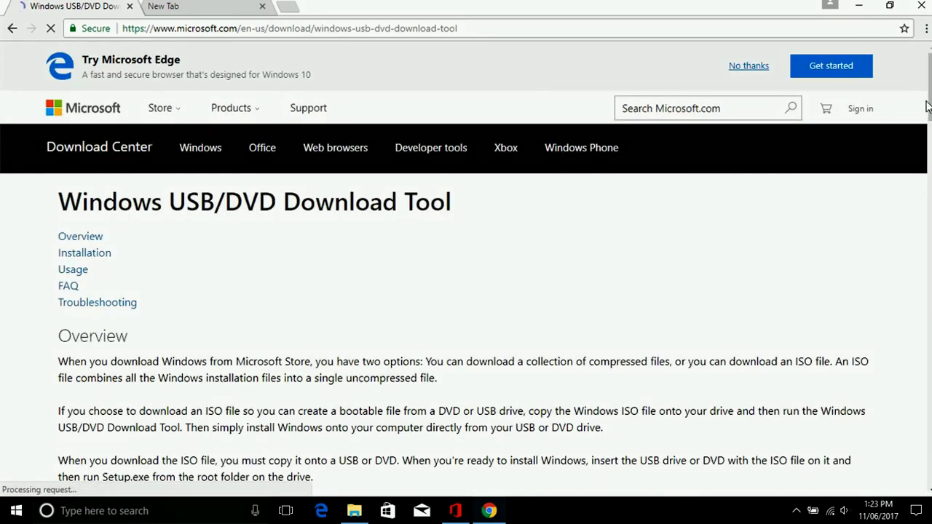
# Follow the Windows USB/DVD Download Tool link in the Installation instructions to its CodePlex page and download the tool
pyautogui.scroll(-1, 883, 128)
pyautogui.scroll(-8, 466, 291)
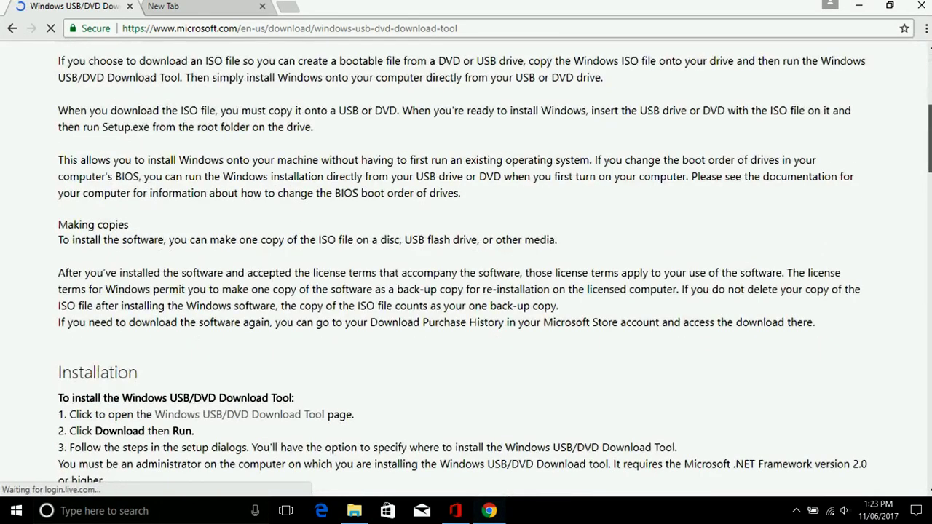
pyautogui.scroll(-2, 567, 166)
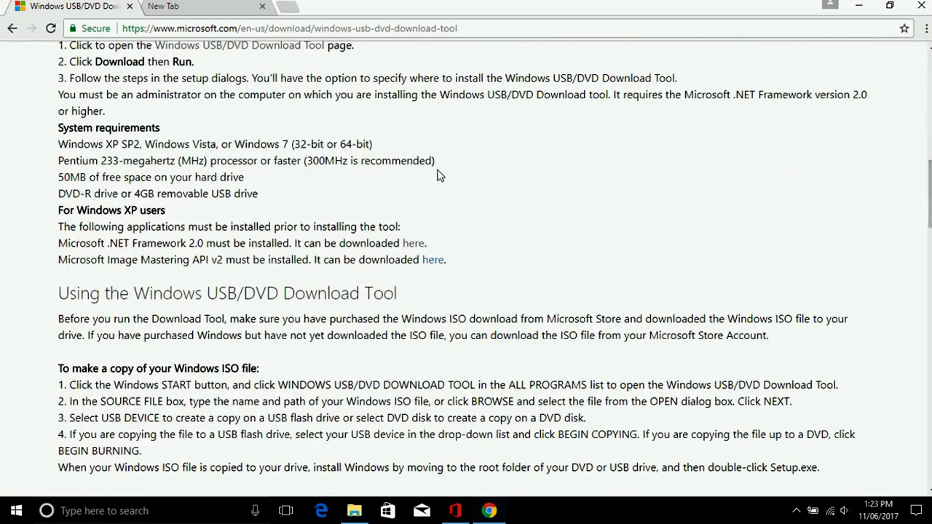
pyautogui.scroll(2, 466, 269)
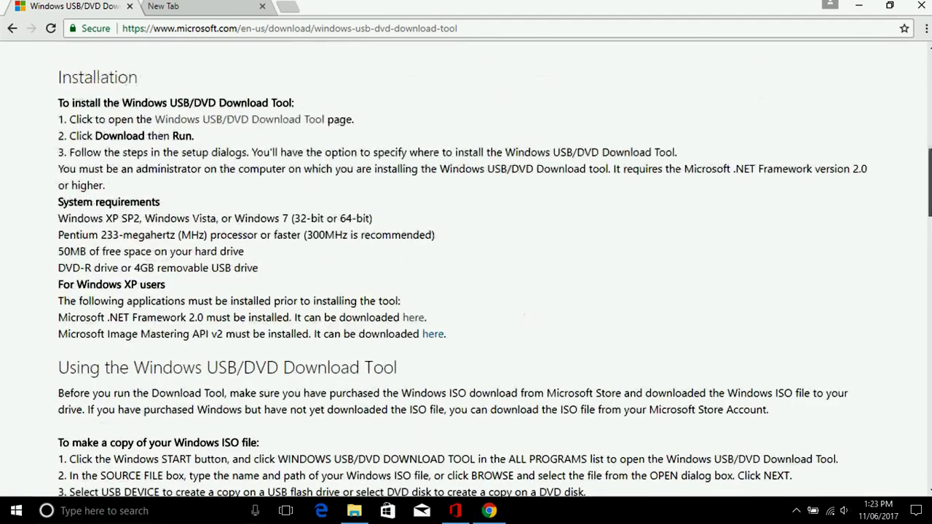
pyautogui.scroll(3, 466, 269)
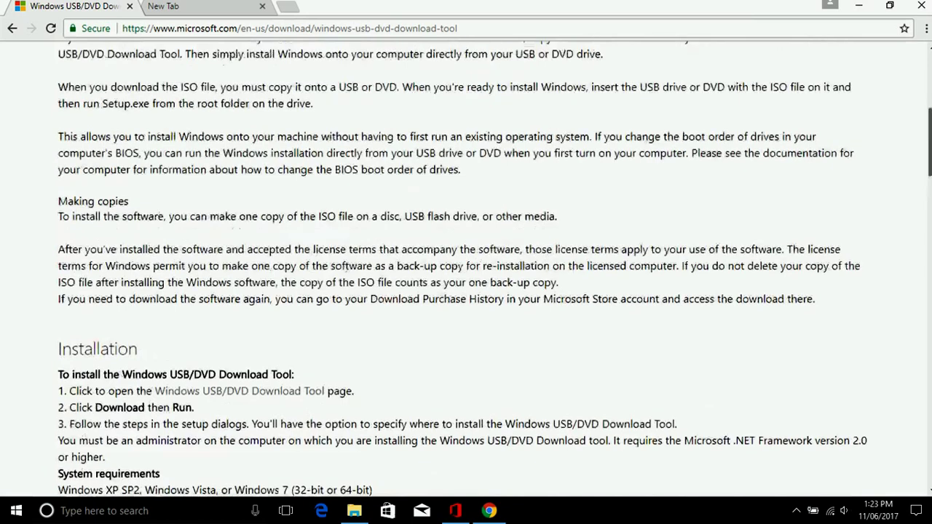
pyautogui.scroll(-3, 466, 270)
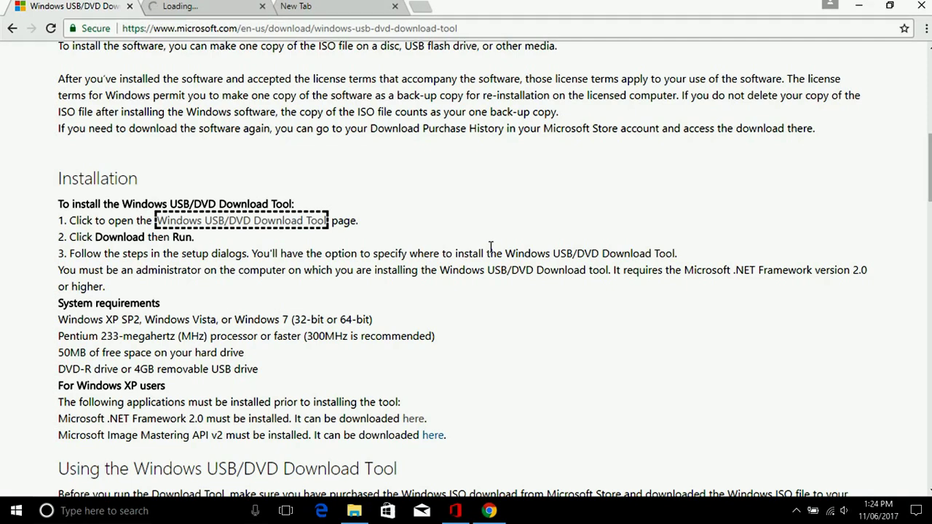
pyautogui.scroll(-20, 490, 248)
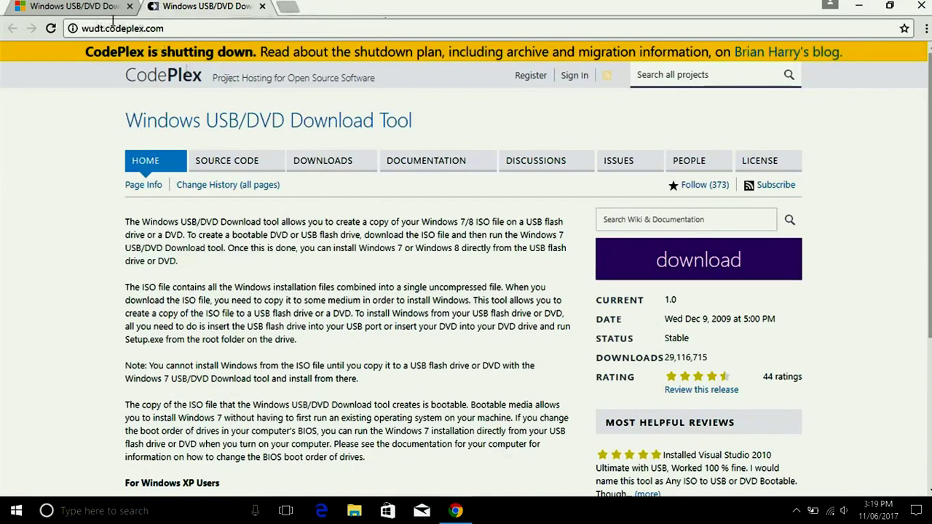
pyautogui.click(715, 267)
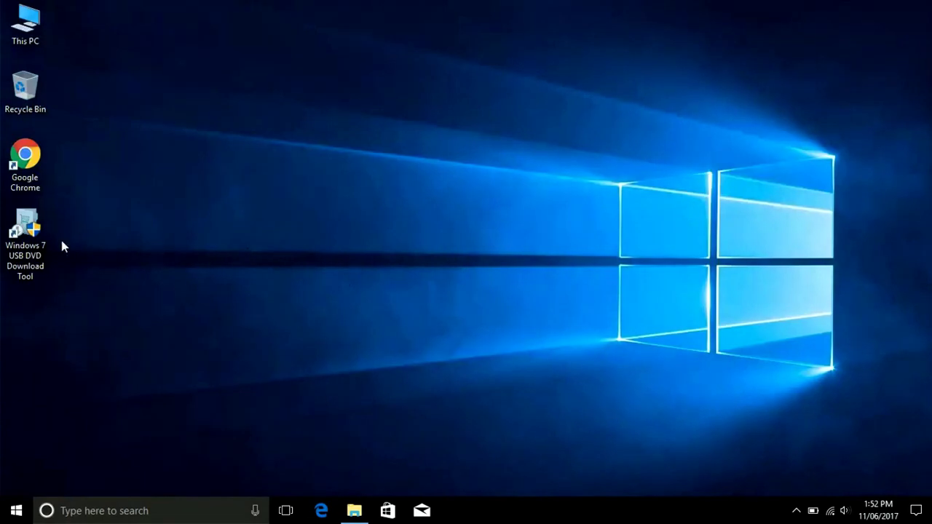
# Launch the Windows 7 USB DVD Download Tool and choose Win10_1607_English_x32 on New Volume (G:) as the source ISO
pyautogui.doubleClick(37, 237)
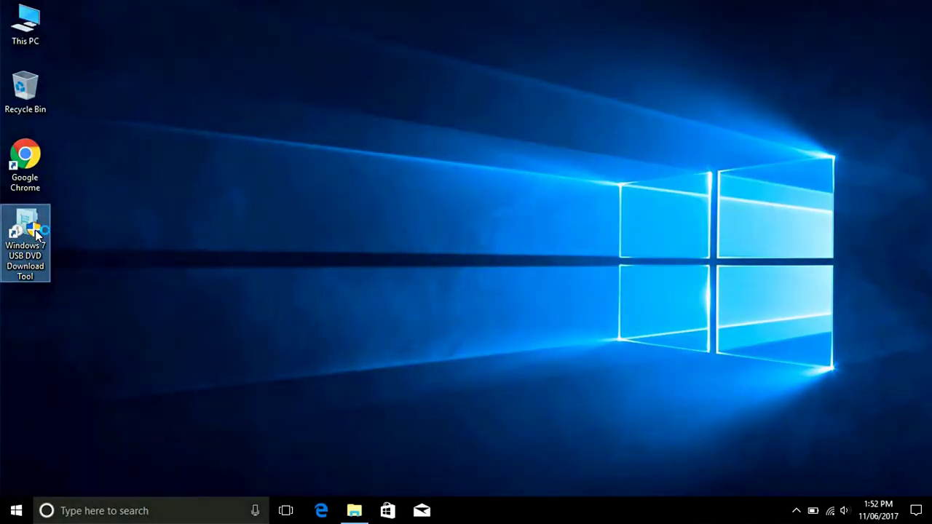
pyautogui.click(352, 350)
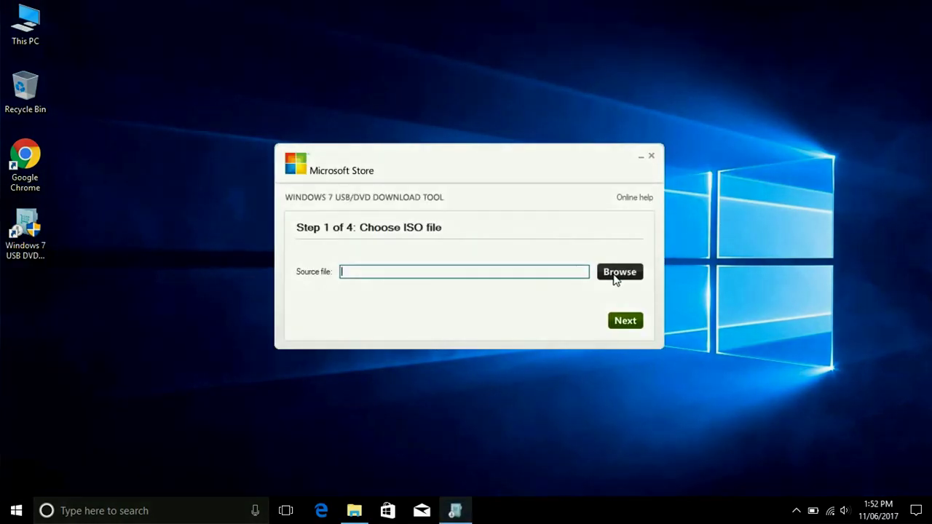
pyautogui.click(618, 273)
pyautogui.moveTo(732, 332); pyautogui.dragTo(728, 372)
pyautogui.doubleClick(553, 393)
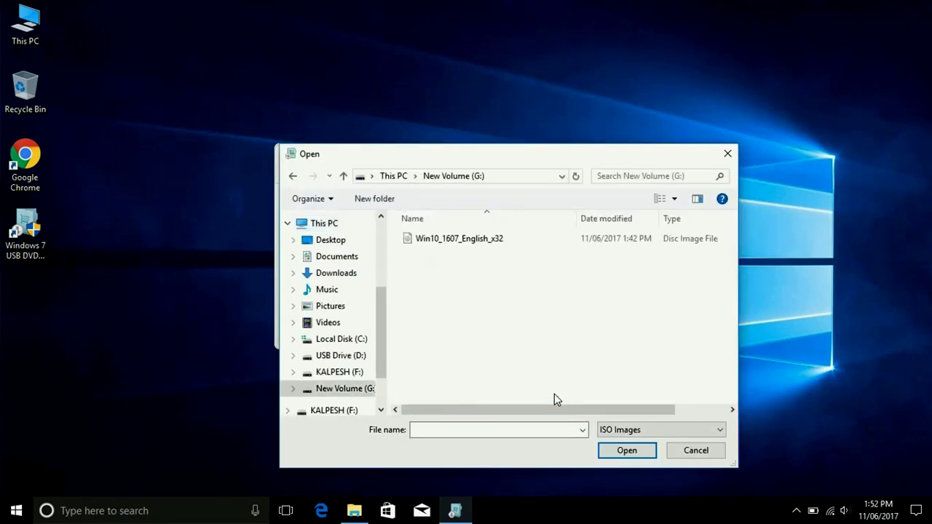
pyautogui.doubleClick(474, 245)
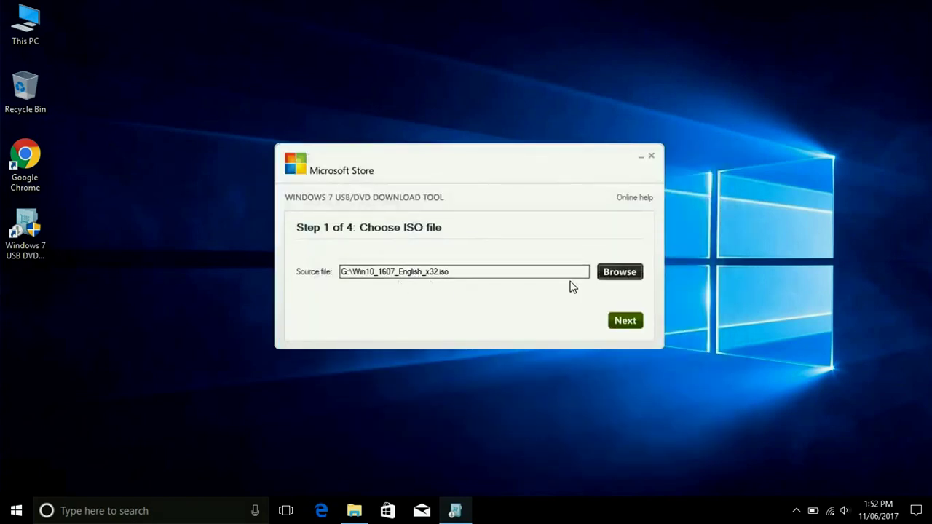
pyautogui.click(623, 321)
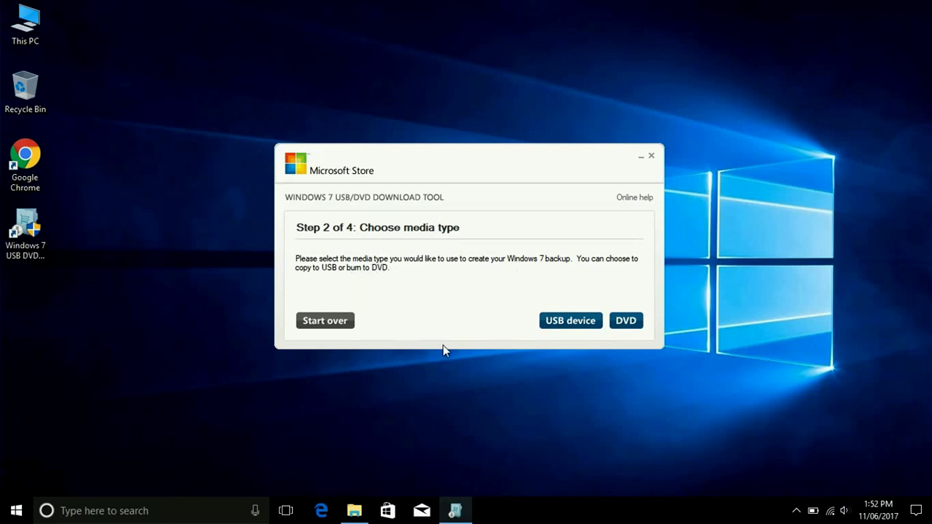
# Copy the ISO to the USB device D:\, agreeing to erase all its contents, and close the tool once the copy completes
pyautogui.click(561, 324)
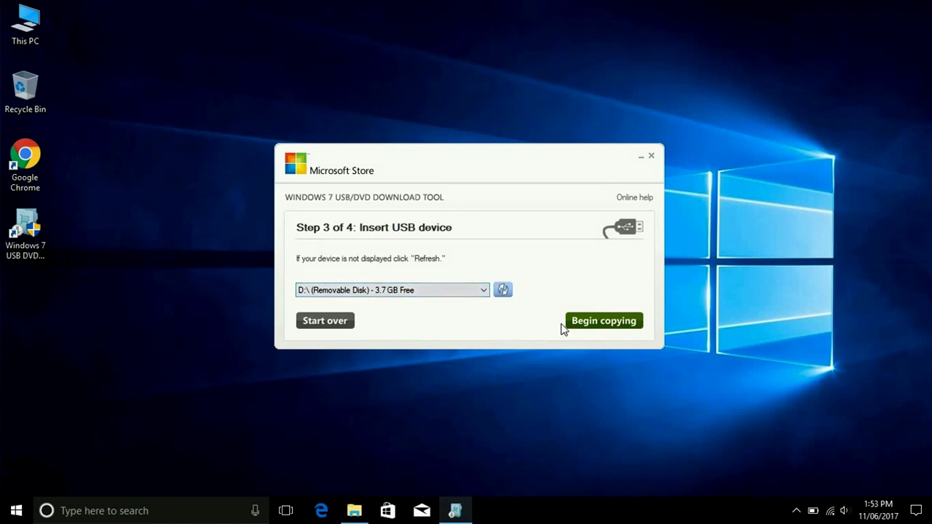
pyautogui.click(582, 324)
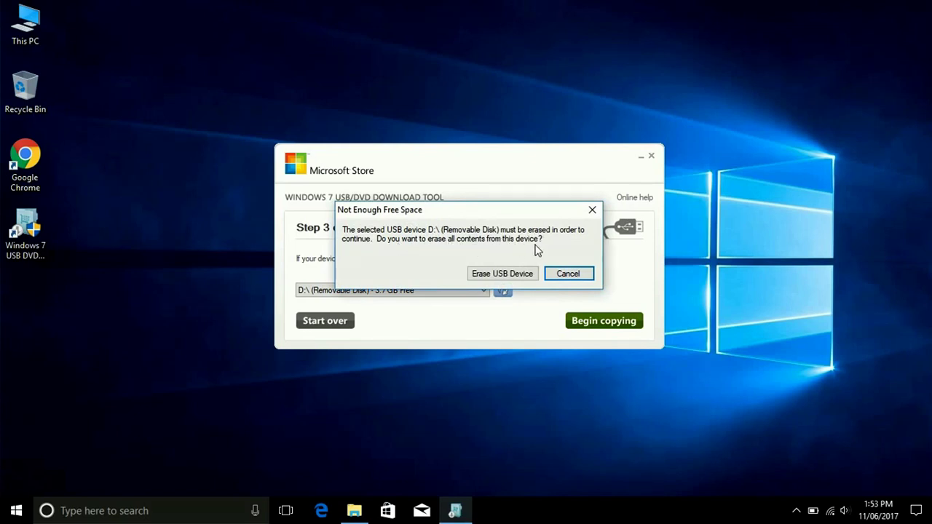
pyautogui.click(510, 275)
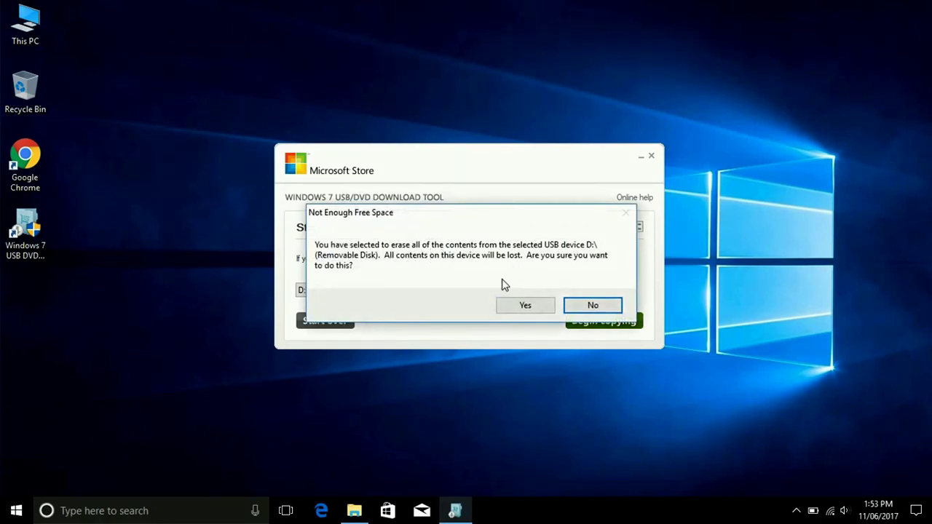
pyautogui.click(534, 309)
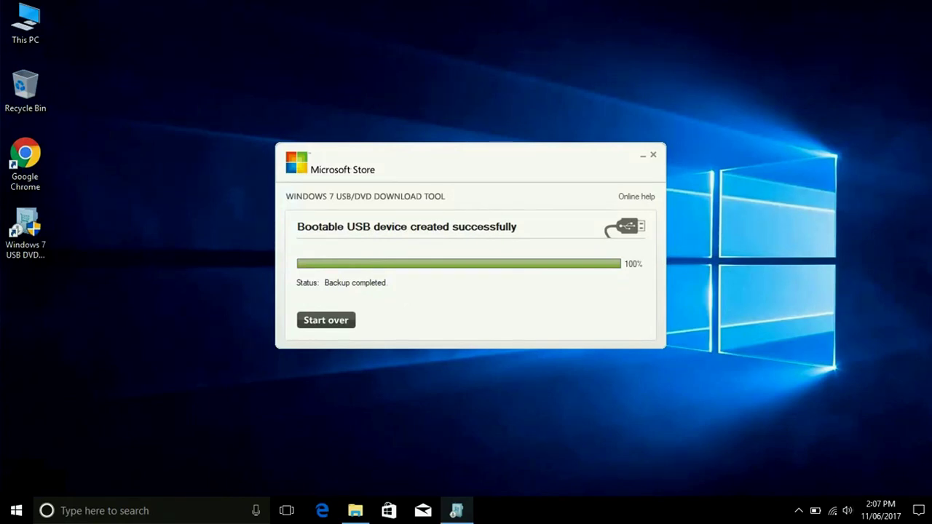
pyautogui.press('Return')
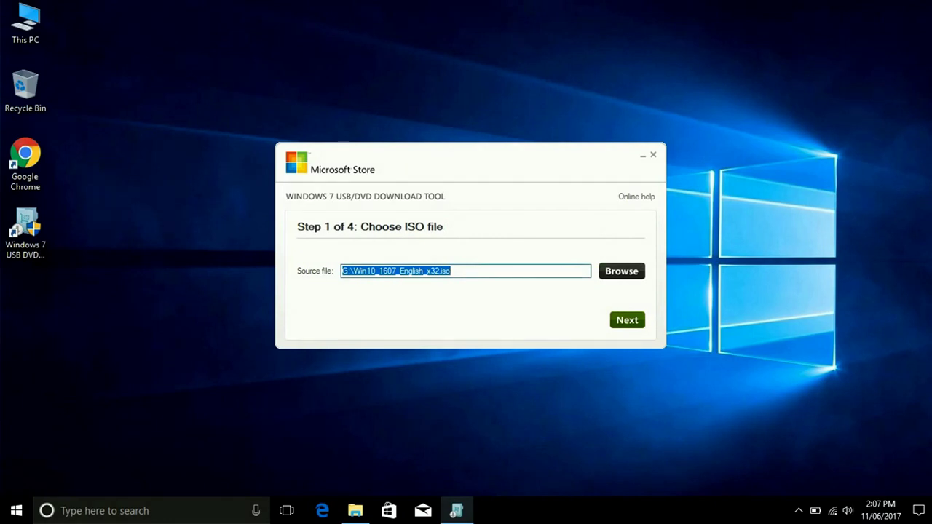
pyautogui.click(649, 155)
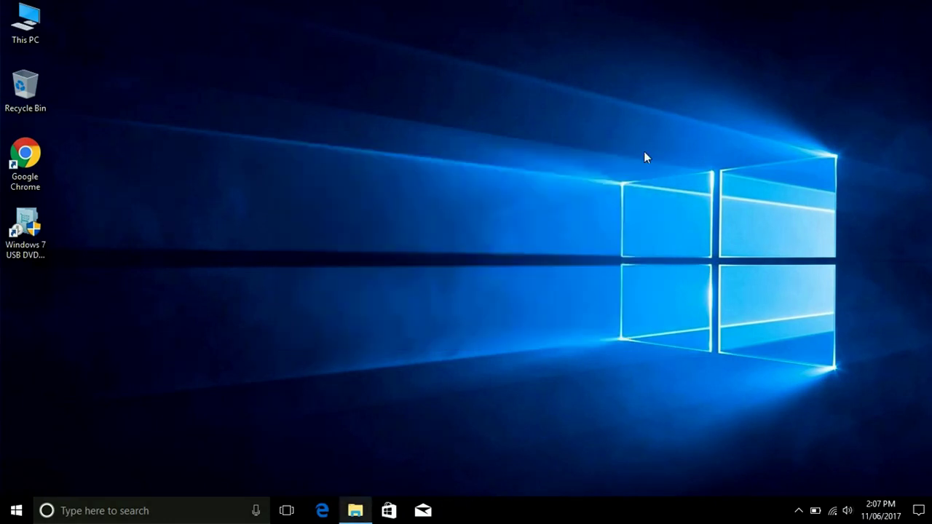
# Open This PC and inspect the USB drive (D:) for its new icon and used space
pyautogui.doubleClick(29, 25)
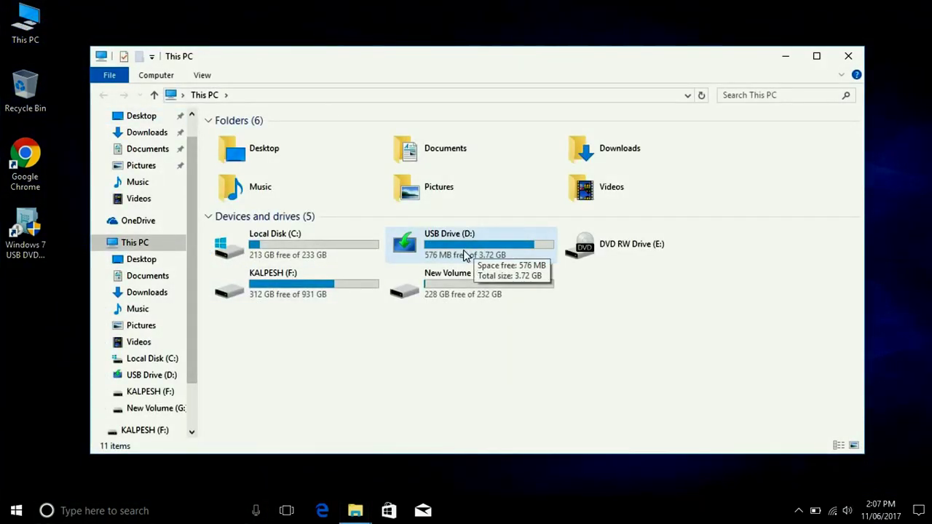
pyautogui.click(469, 256)
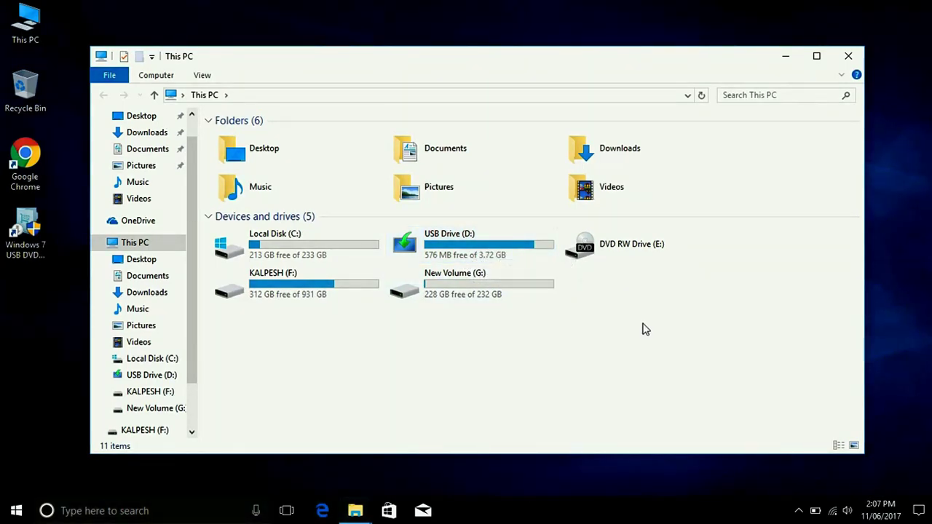
pyautogui.press('Down')
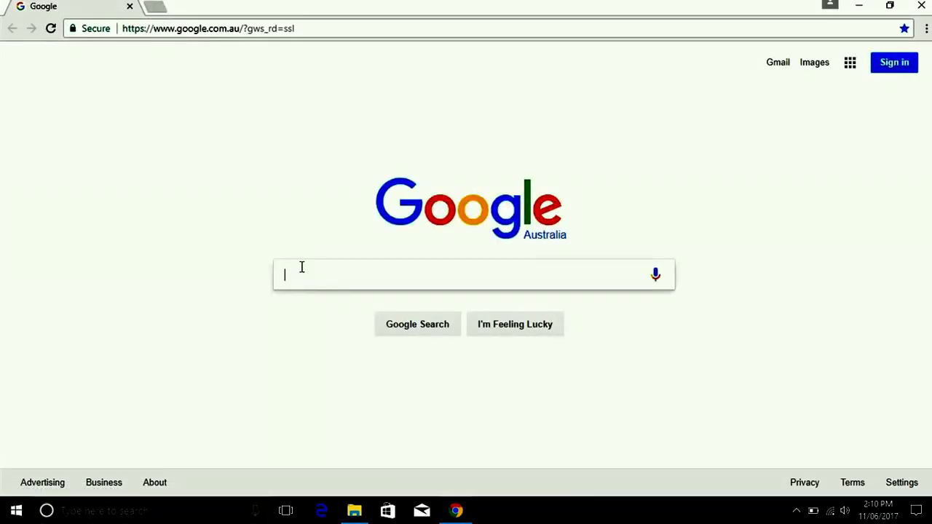
# Search Google in Chrome for "rufus" and open the official Rufus website
pyautogui.write('rufu')
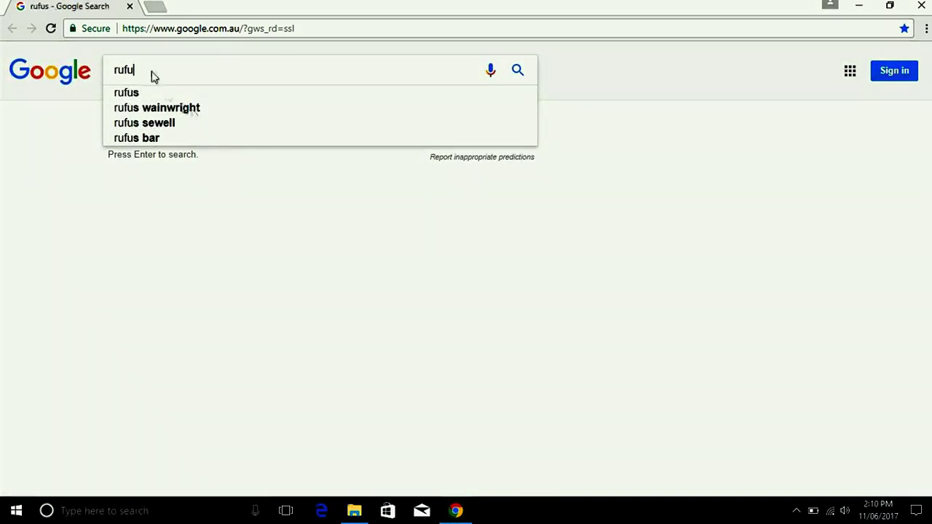
pyautogui.write('s')
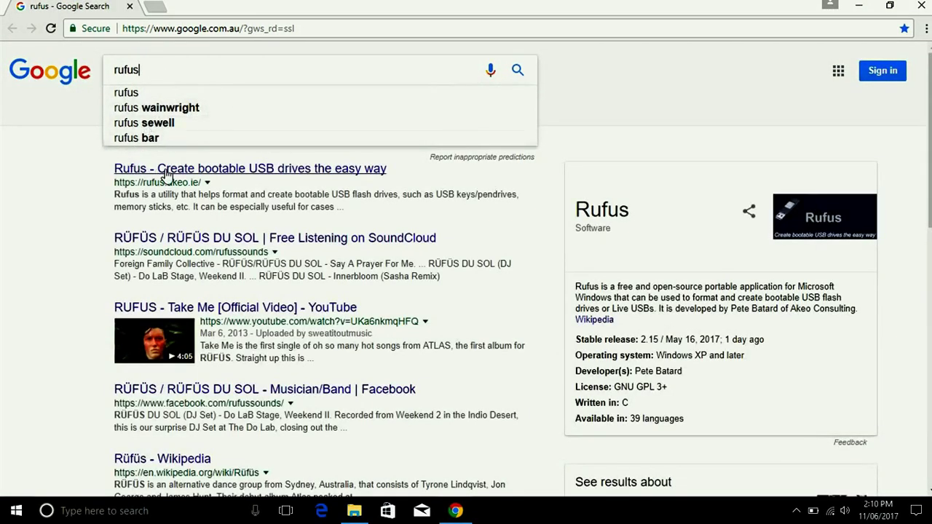
pyautogui.click(285, 171)
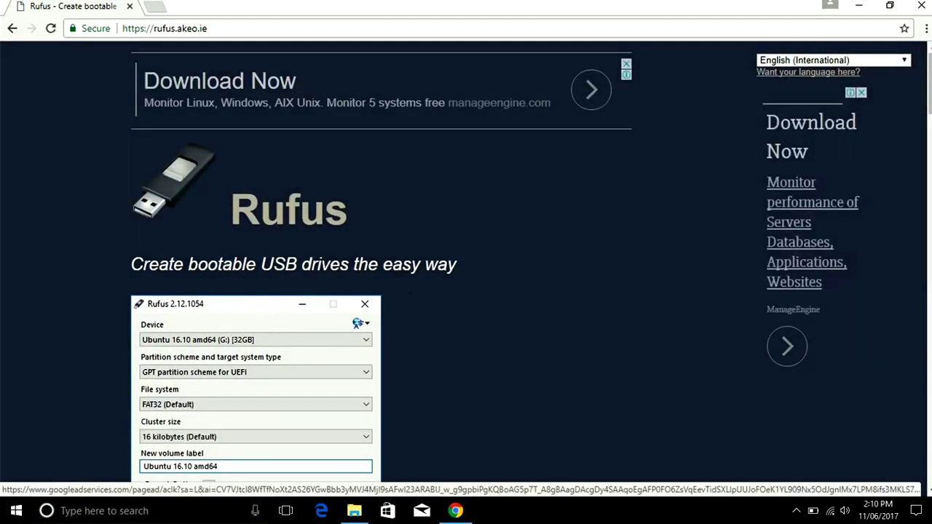
# Download Rufus 2.15 Portable from the Download section of the Rufus website
pyautogui.scroll(-8, 466, 262)
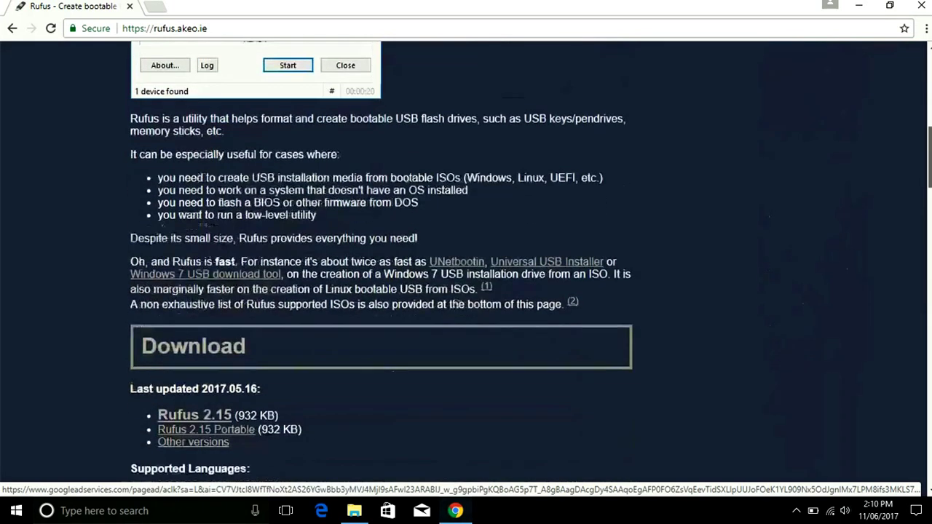
pyautogui.scroll(-1, 466, 262)
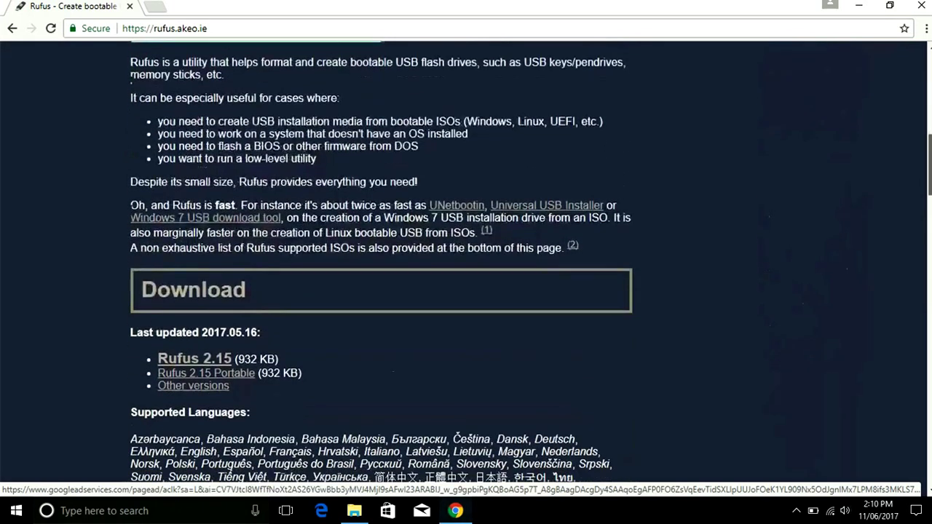
pyautogui.click(232, 376)
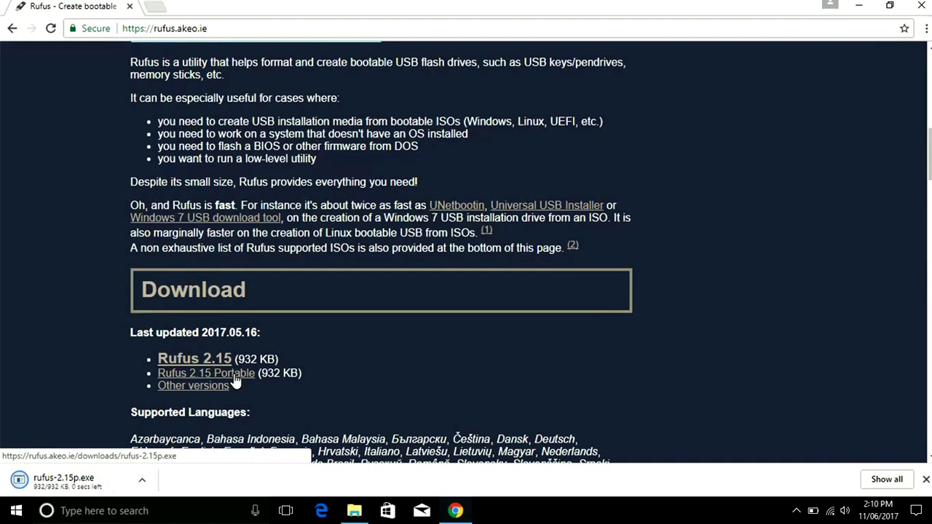
# Run the downloaded rufus-2.15p.exe, close the browser, and allow Rufus to check for application updates online
pyautogui.click(60, 483)
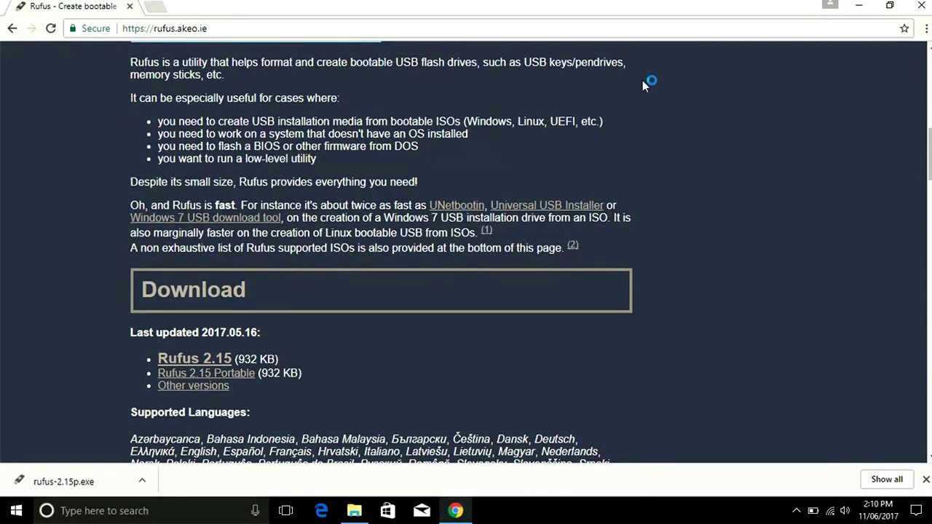
pyautogui.click(921, 7)
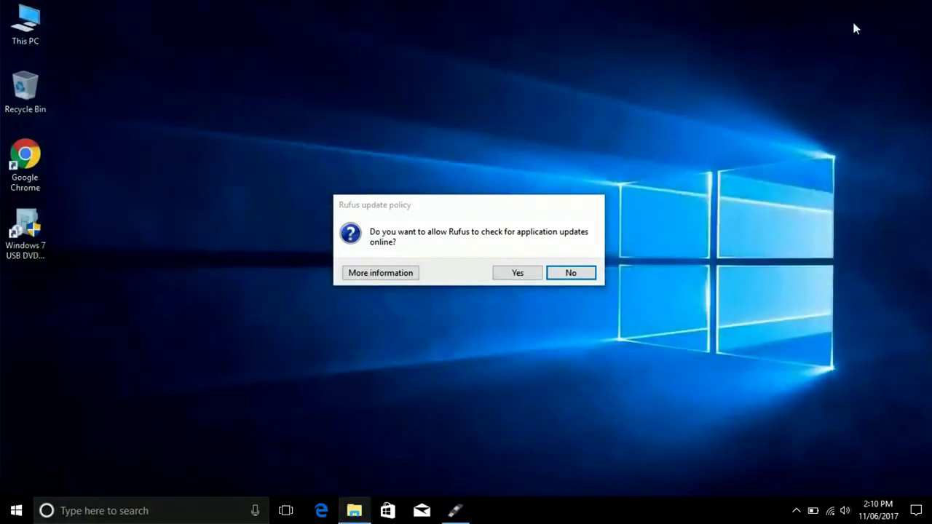
pyautogui.click(518, 273)
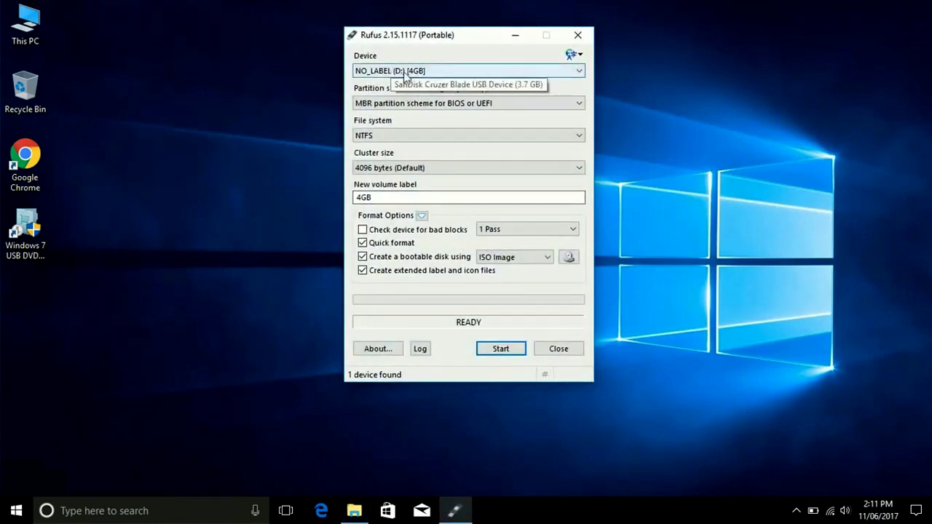
# Keep NO_LABEL (D:) [4GB] as the device, choose MBR partition scheme for BIOS or UEFI, and label the volume "win 10 32 bit"
pyautogui.click(576, 72)
pyautogui.click(579, 73)
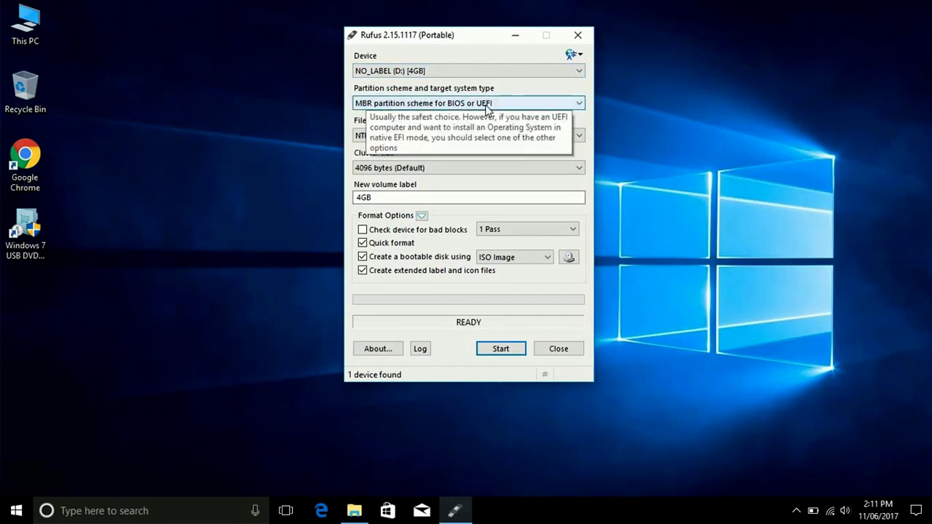
pyautogui.click(580, 105)
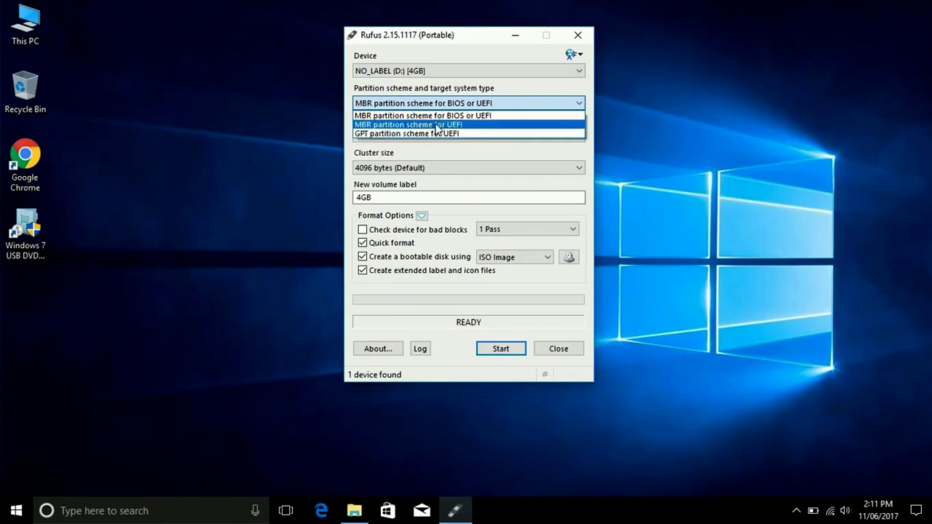
pyautogui.click(454, 114)
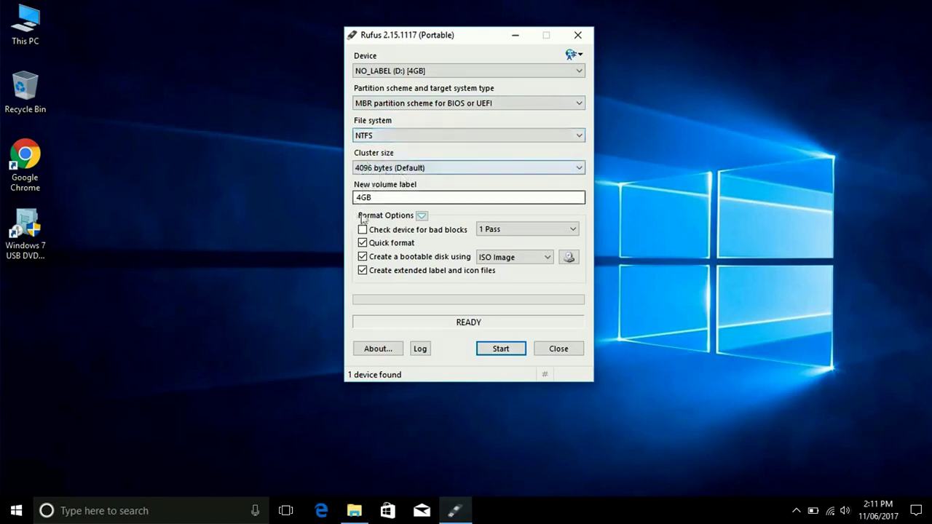
pyautogui.click(398, 203)
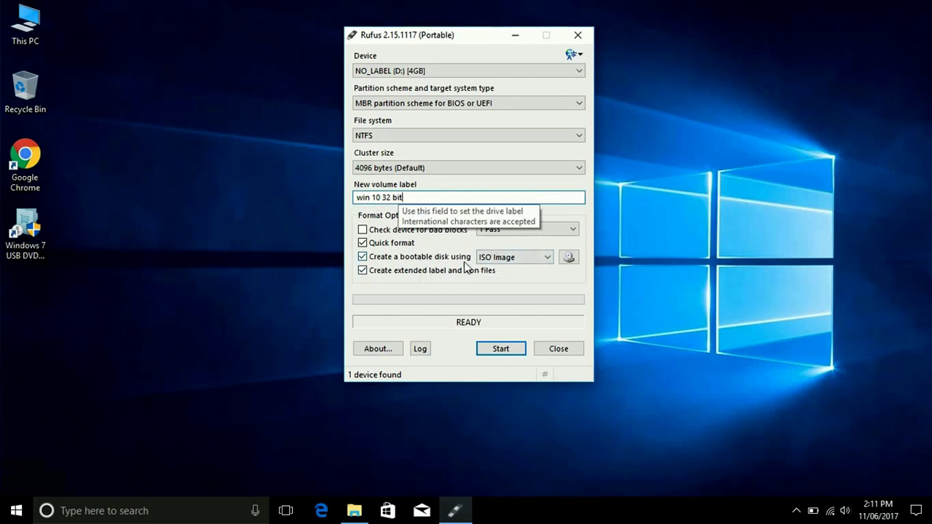
# Load the Win10_1607_English_x32 ISO as the boot source and keep ISO Image as the bootable disk type
pyautogui.click(569, 258)
pyautogui.doubleClick(509, 139)
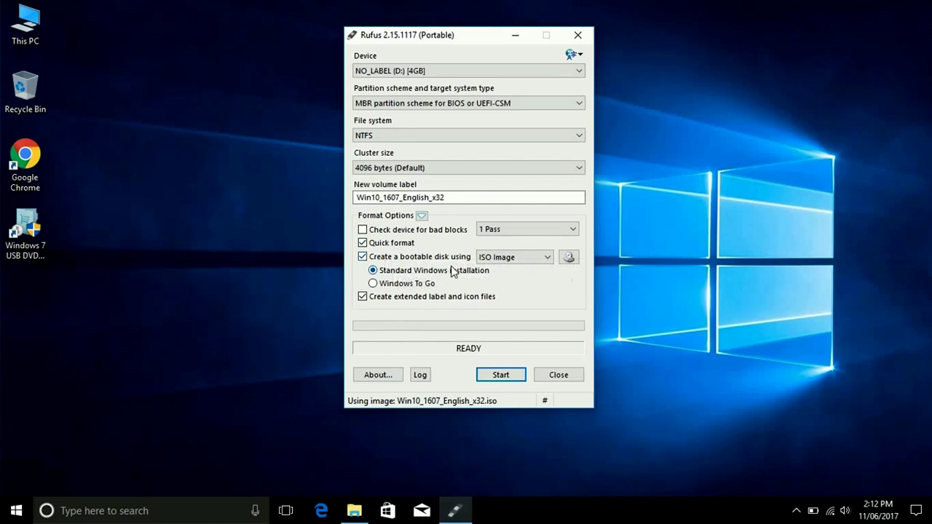
pyautogui.click(547, 258)
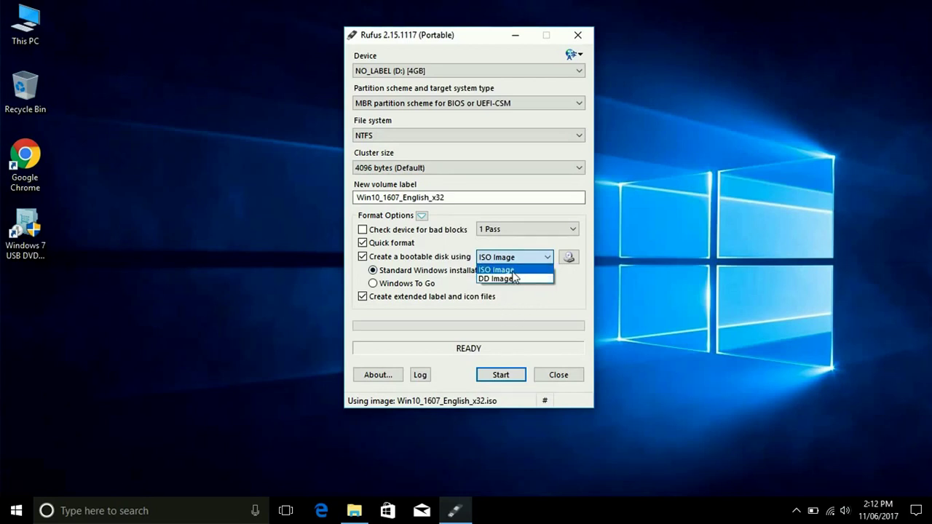
pyautogui.click(513, 271)
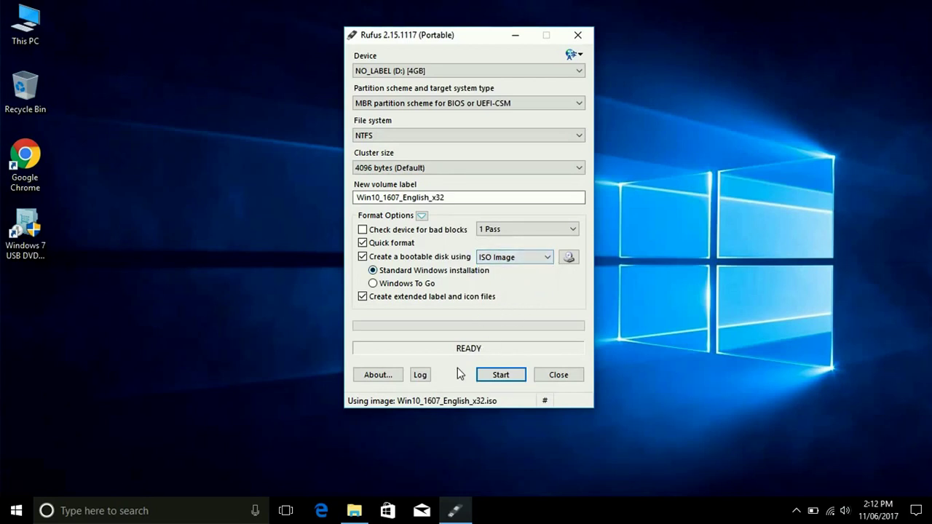
# Start writing the USB drive, agreeing to destroy all its data, and close Rufus once the process completes
pyautogui.click(499, 377)
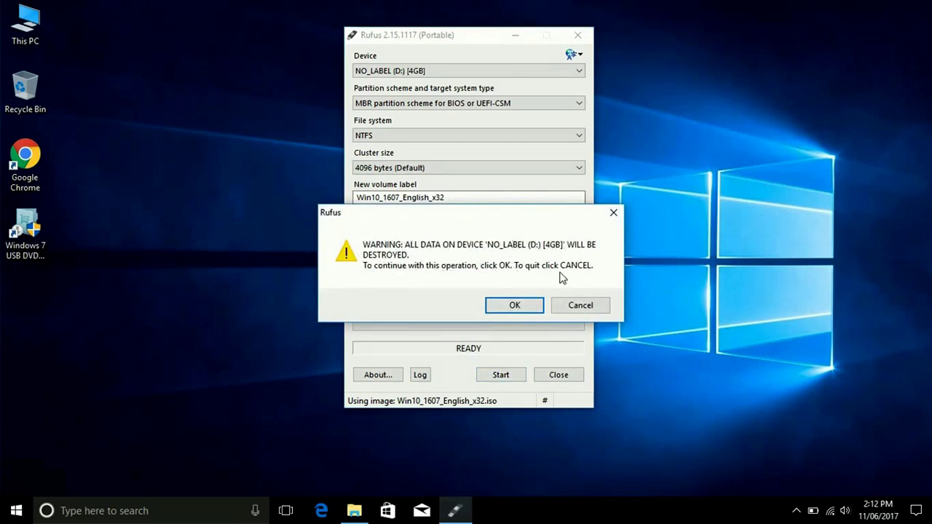
pyautogui.click(511, 306)
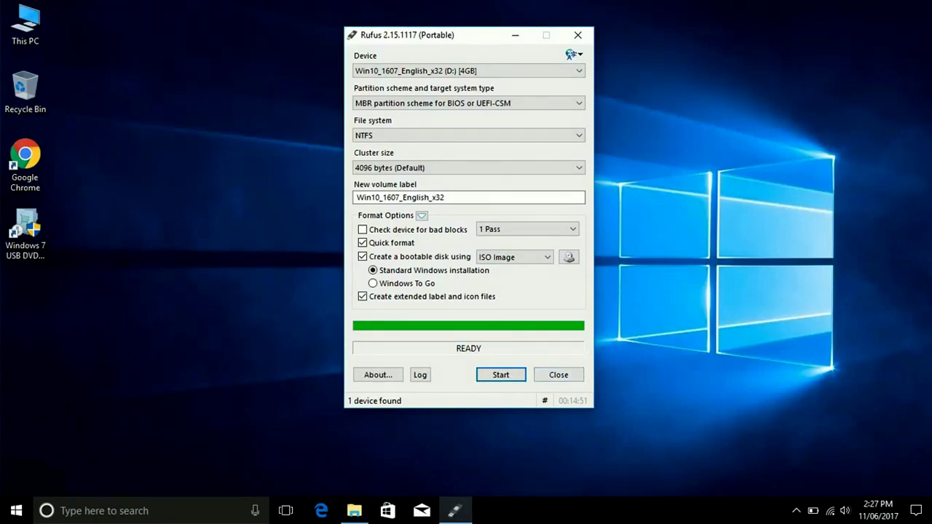
pyautogui.click(558, 374)
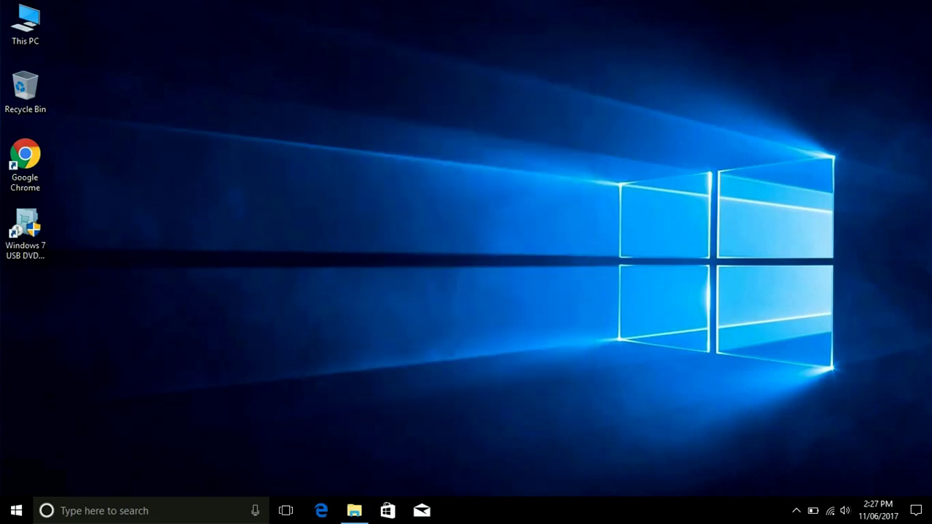
# Open the Win10_1607_English_x32 (D:) drive from This PC, inspect its setup files, and close the window
pyautogui.click(25, 25)
pyautogui.doubleClick(32, 26)
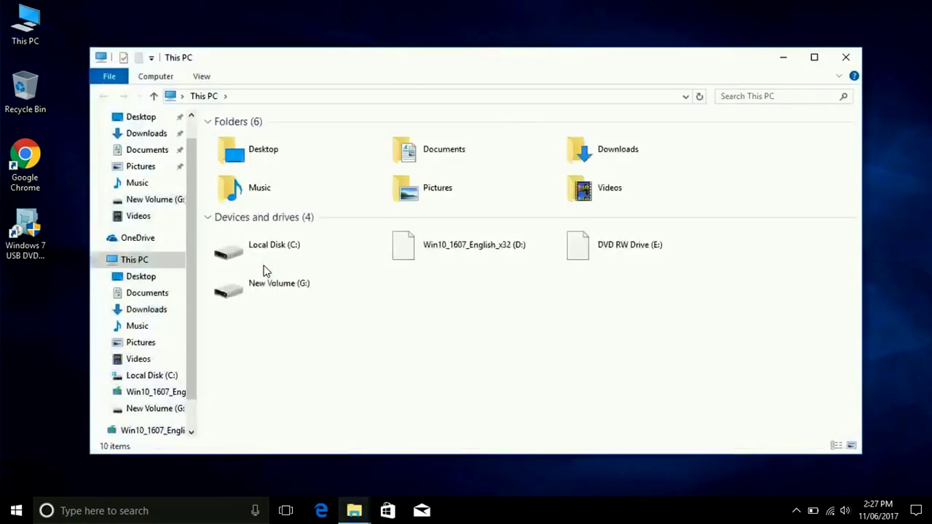
pyautogui.click(462, 250)
pyautogui.doubleClick(461, 249)
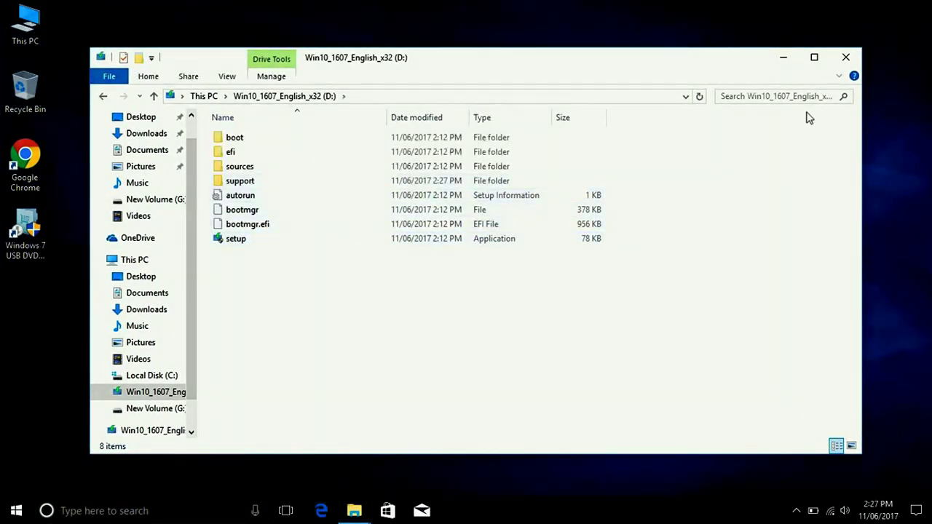
pyautogui.click(847, 58)
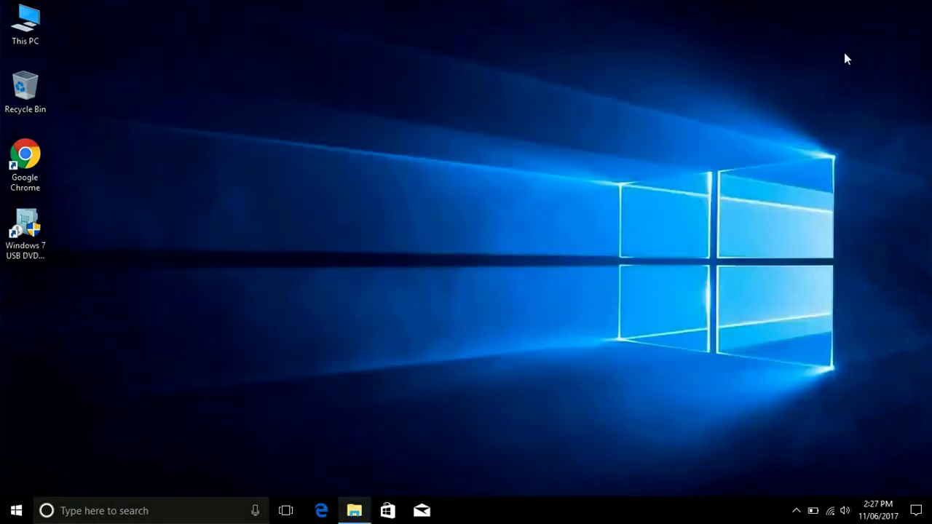